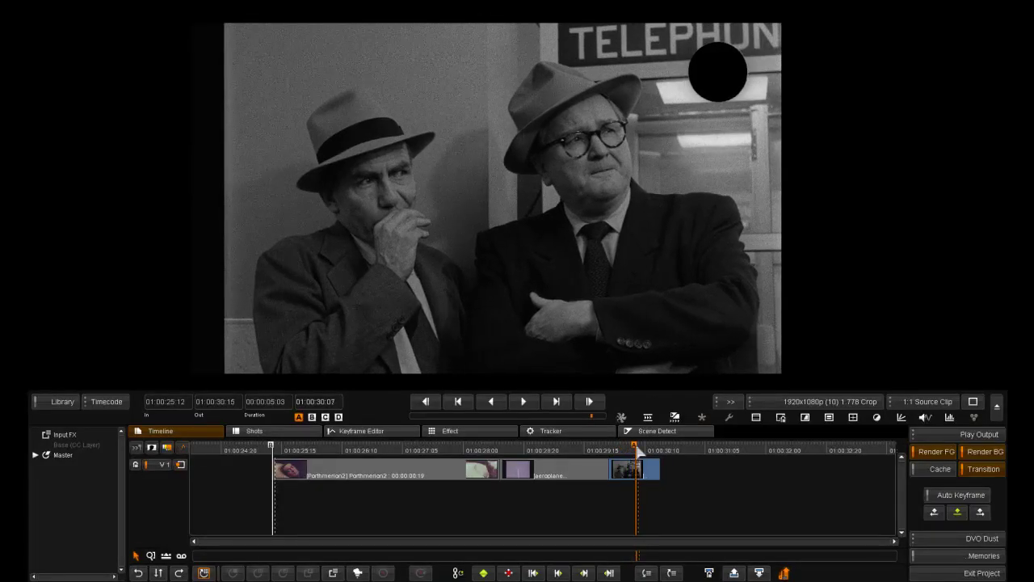
Recall only the DVO Dust+Fix layer of the Dust and Fix - Heavy memory onto all three timeline clips
left_click(324, 449)
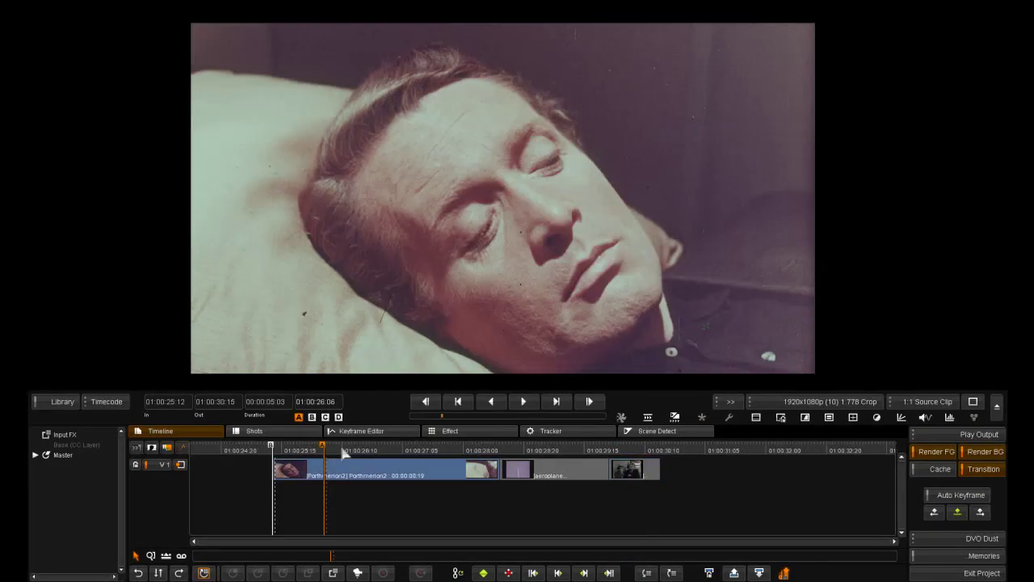
left_click_drag(341, 448, 373, 449)
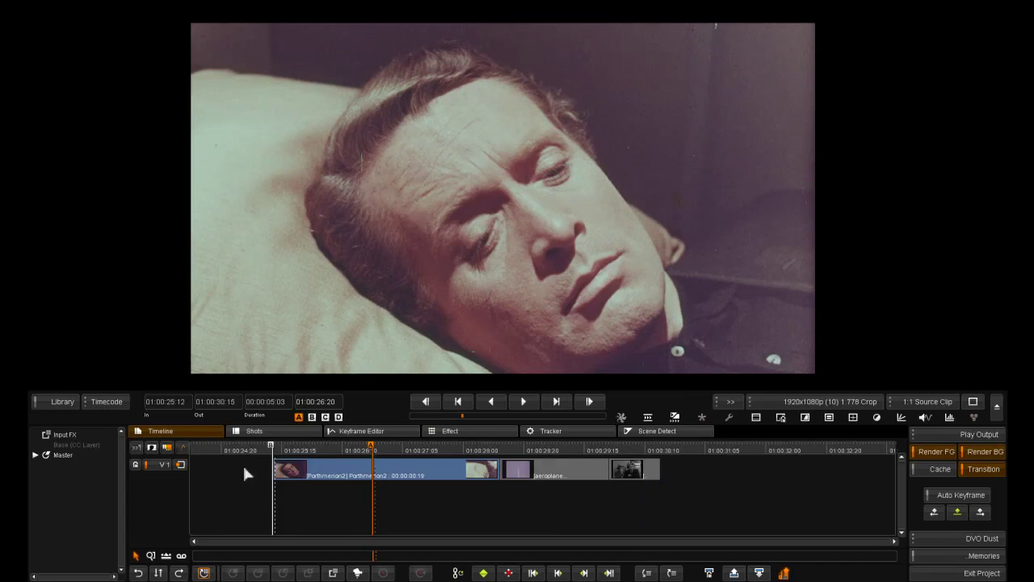
left_click_drag(246, 473, 671, 487)
left_click(937, 556)
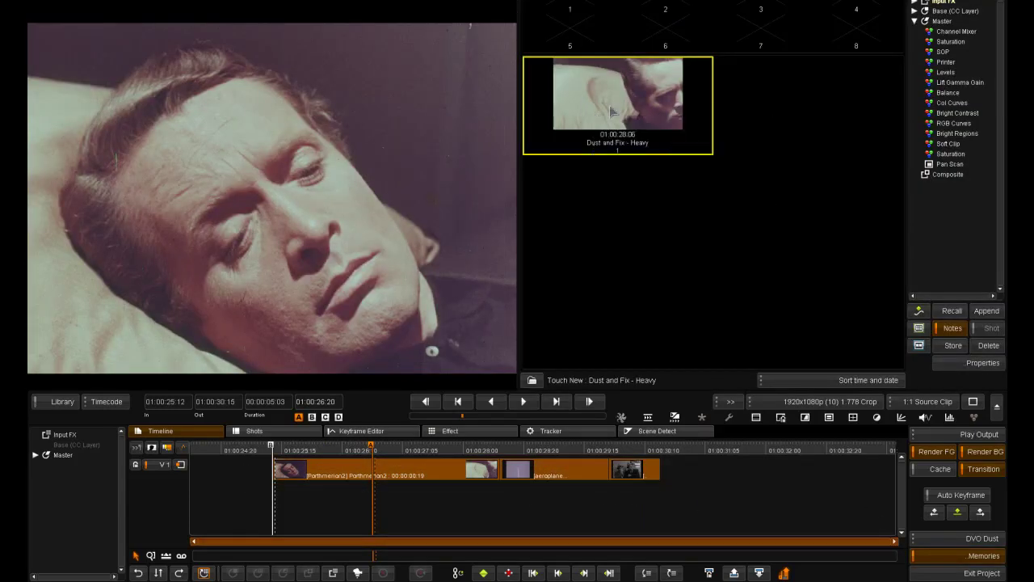
left_click(914, 2)
left_click(938, 10)
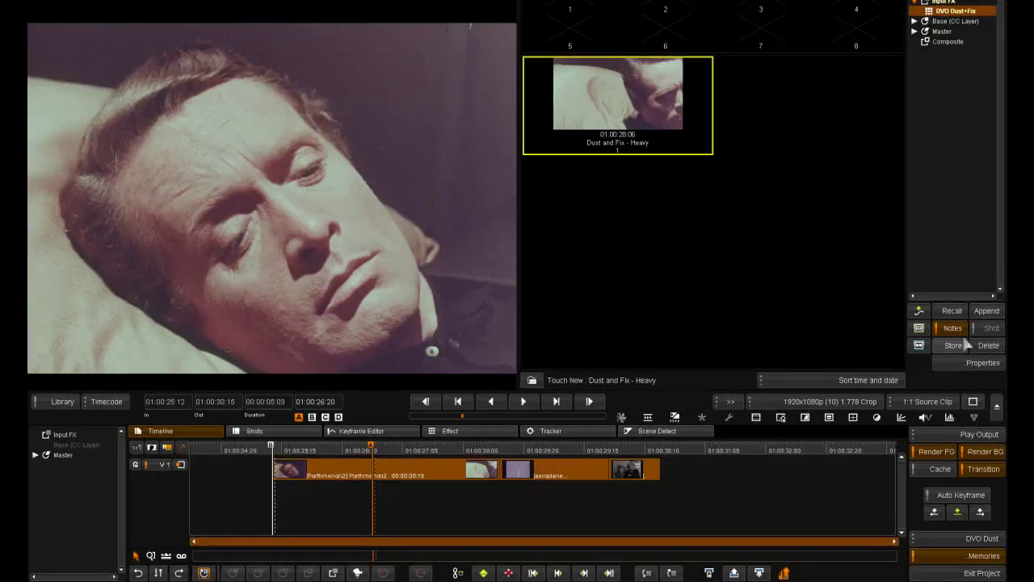
left_click(950, 314)
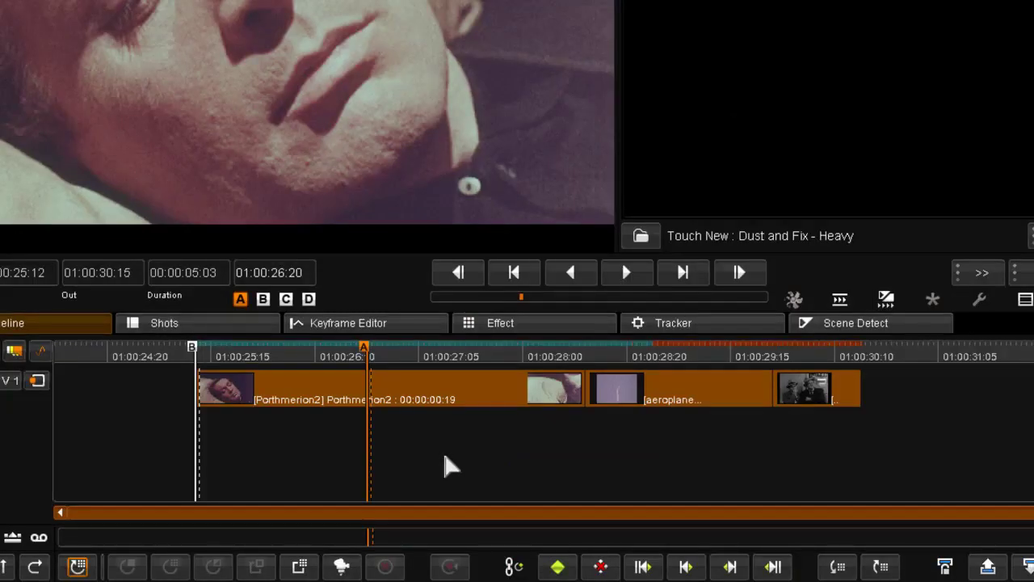
left_click(445, 457)
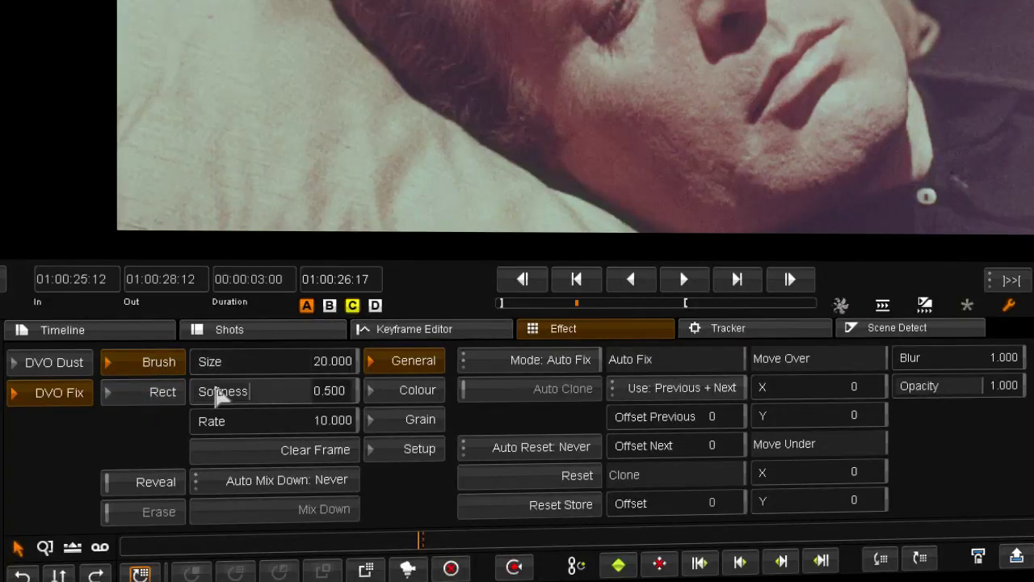
Compare the Rect and Brush settings of DVO Fix, ending on the Brush
left_click(156, 392)
left_click(149, 370)
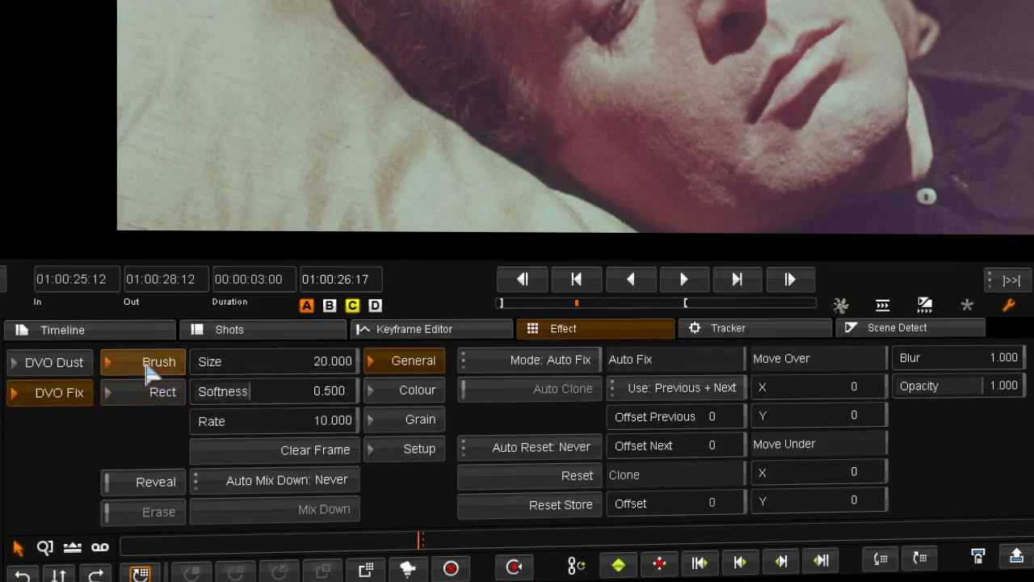
left_click(152, 393)
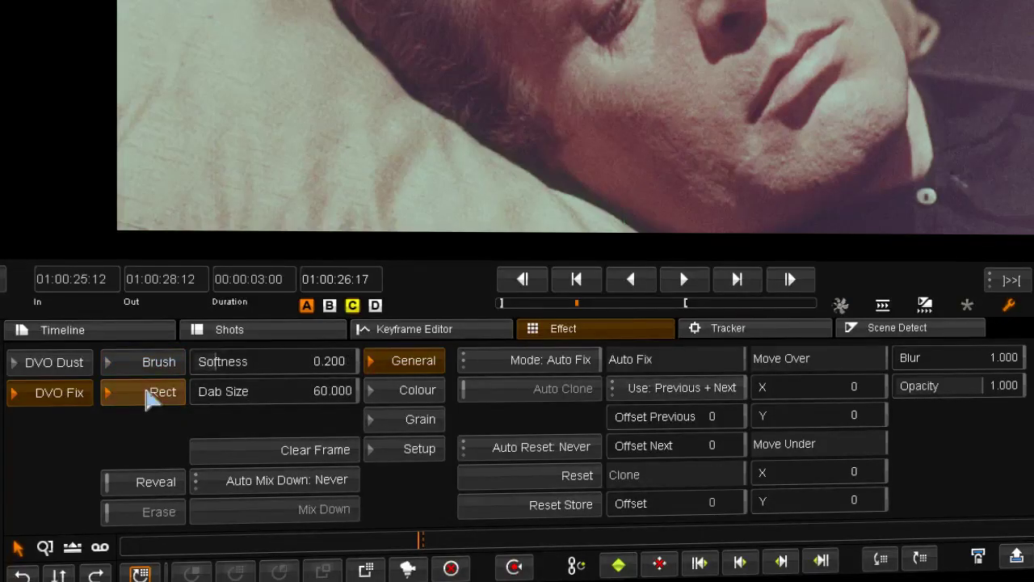
left_click(150, 368)
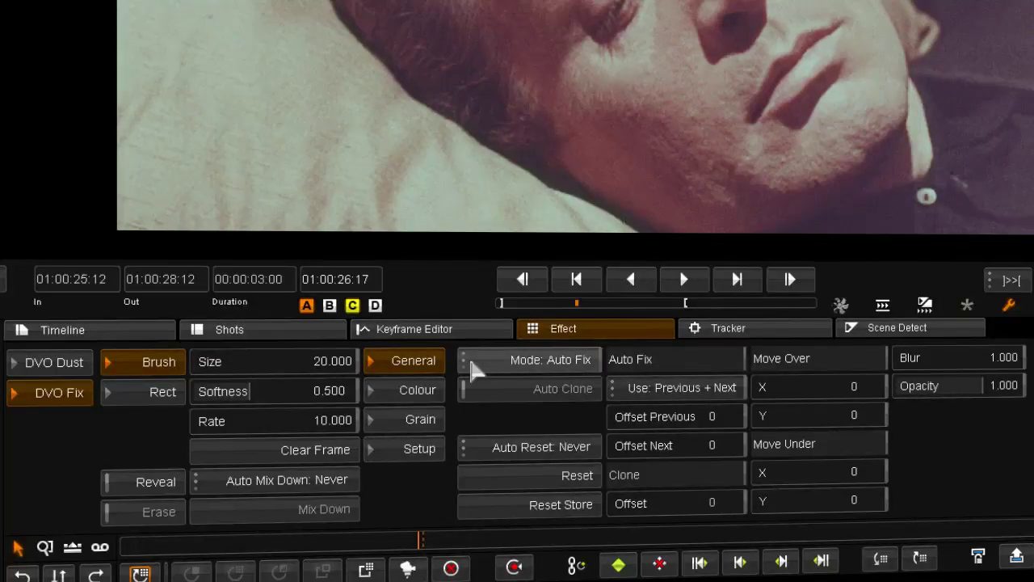
Review the Clone and Auto Fix modes and the source frame options, keeping Auto Fix with Previous + Next
left_click(475, 367)
left_click(474, 346)
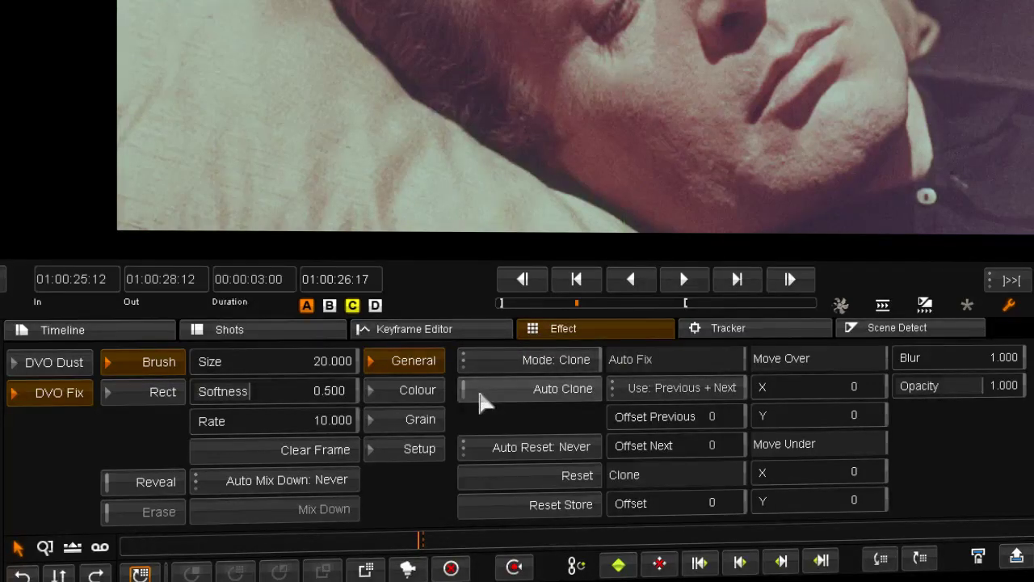
left_click(480, 395)
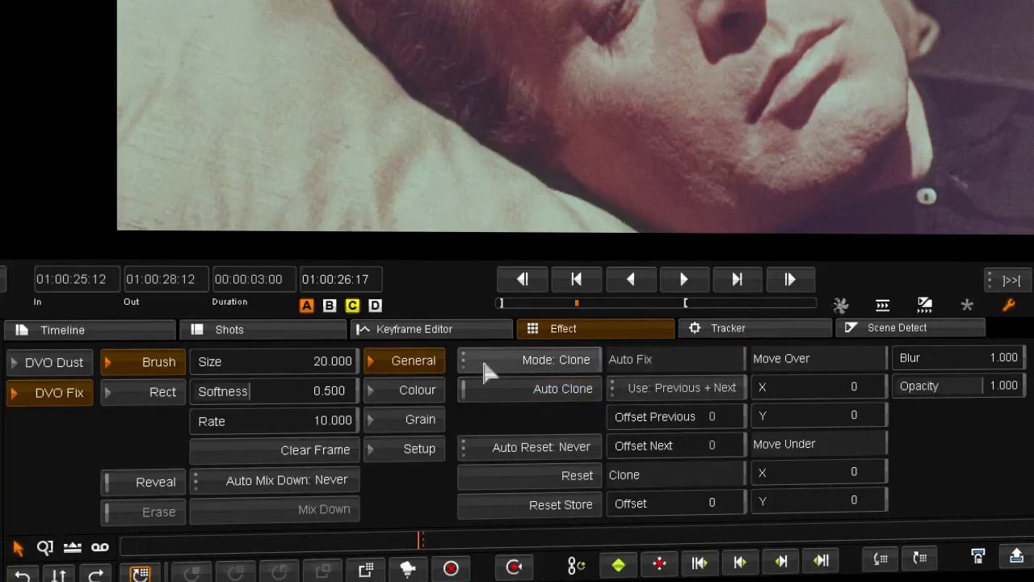
left_click(485, 366)
left_click(484, 376)
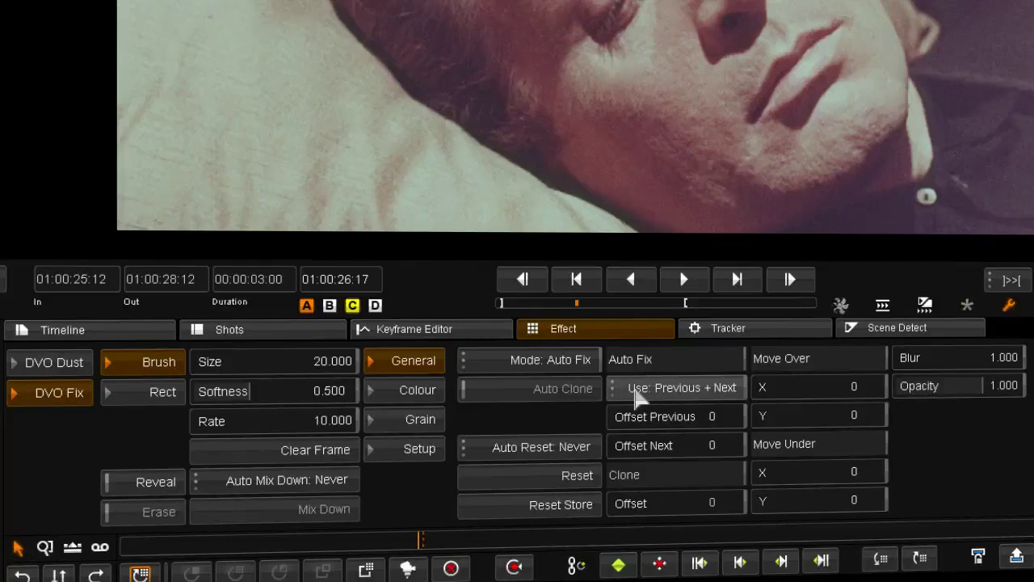
left_click(639, 392)
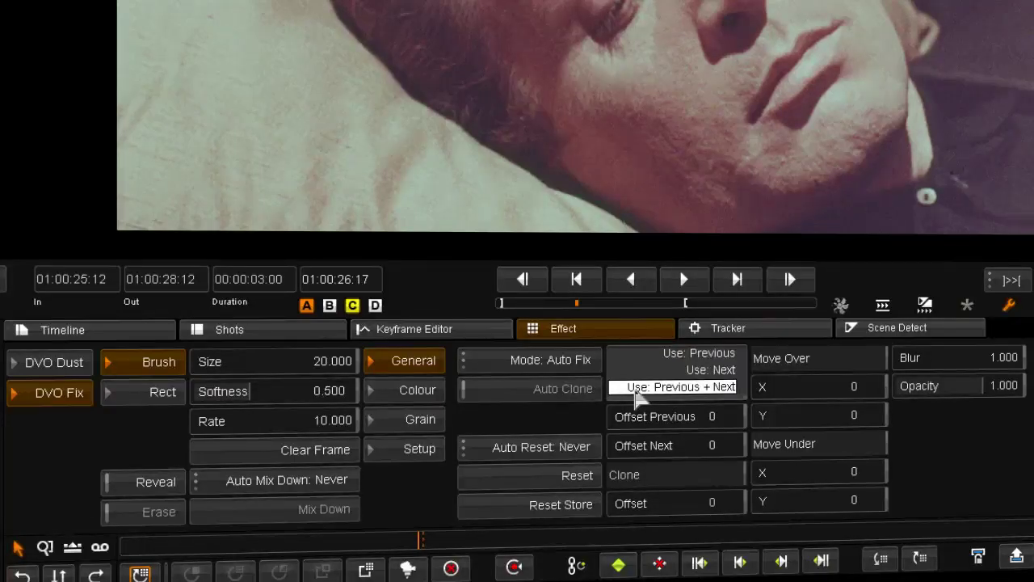
left_click(637, 390)
Switch the fix mode to Clone and set the clone frame offset to -1
left_click(561, 361)
left_click(558, 342)
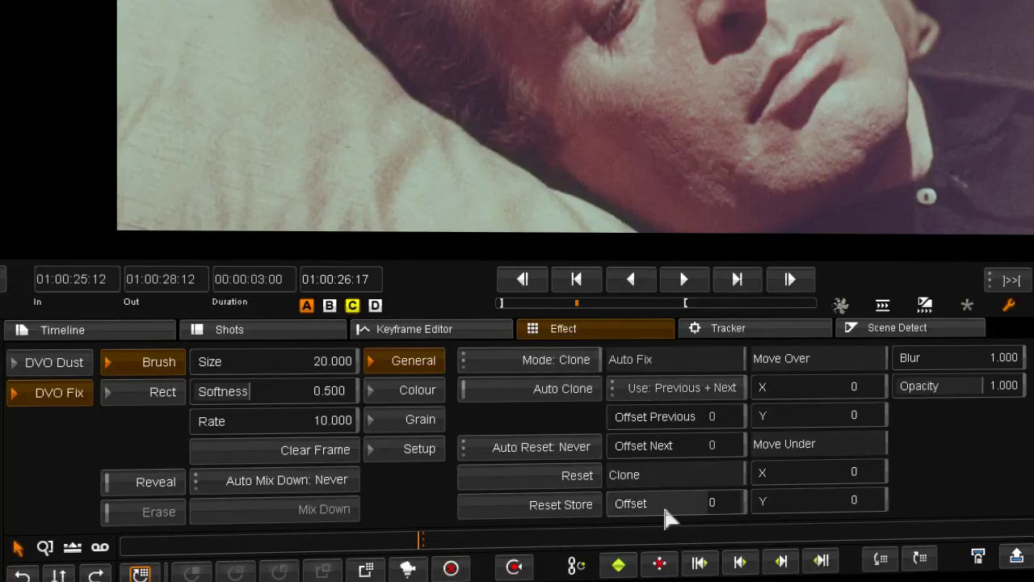
mouse_move(664, 509)
left_mouse_down()
mouse_move(706, 508)
mouse_move(622, 506)
mouse_move(664, 508)
left_mouse_up()
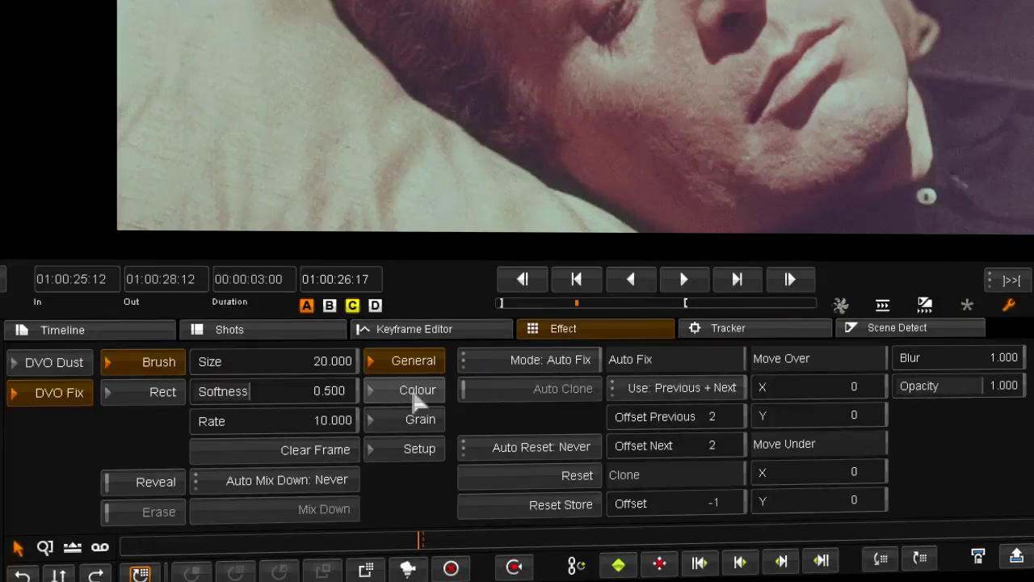
Review the Colour and Grain settings of DVO Fix
left_click(416, 395)
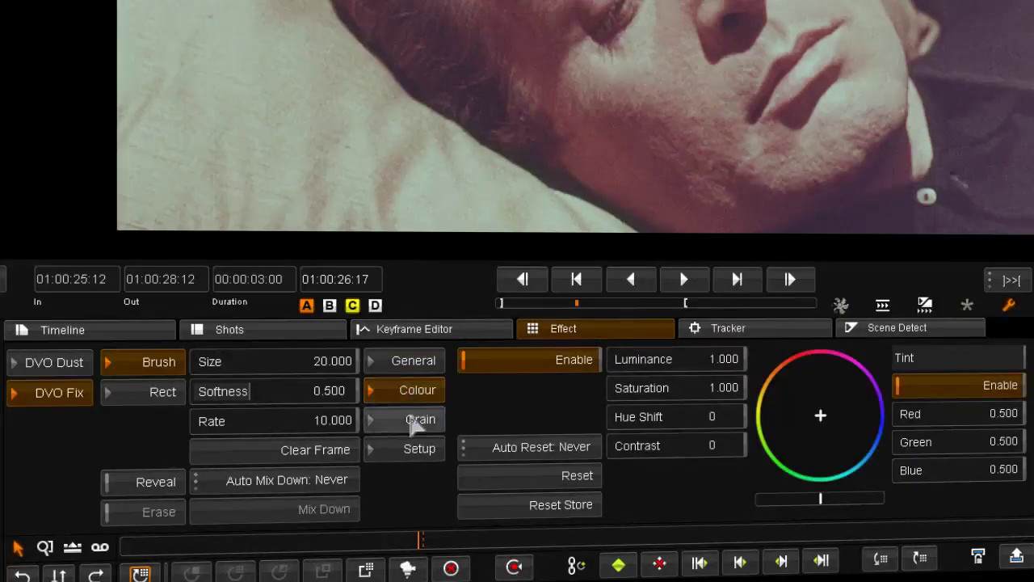
left_click(415, 424)
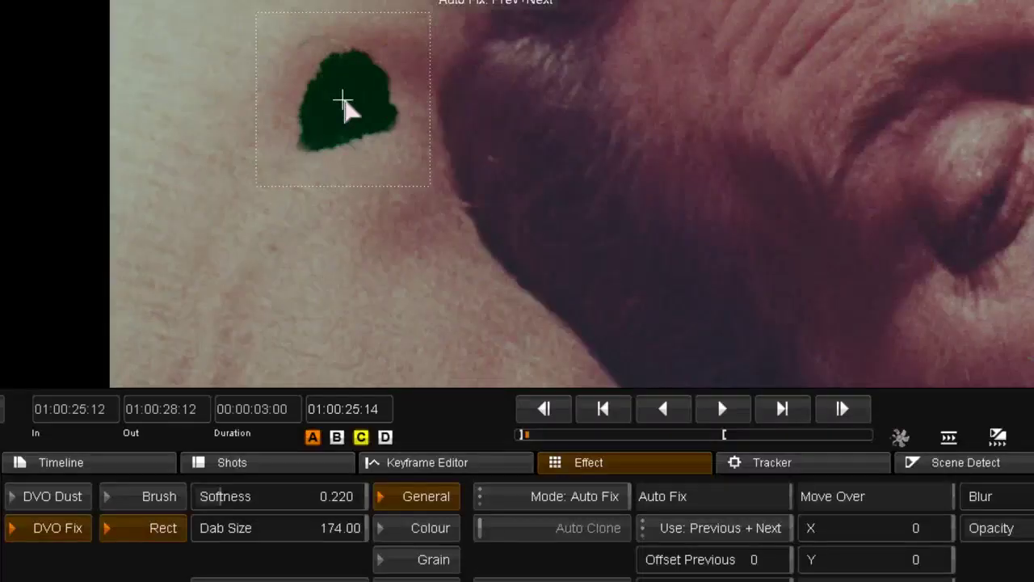
Repair the dark green blotch on the pillow beside the hair with a rectangular Auto Fix and compare the adjacent frames
left_click(315, 232)
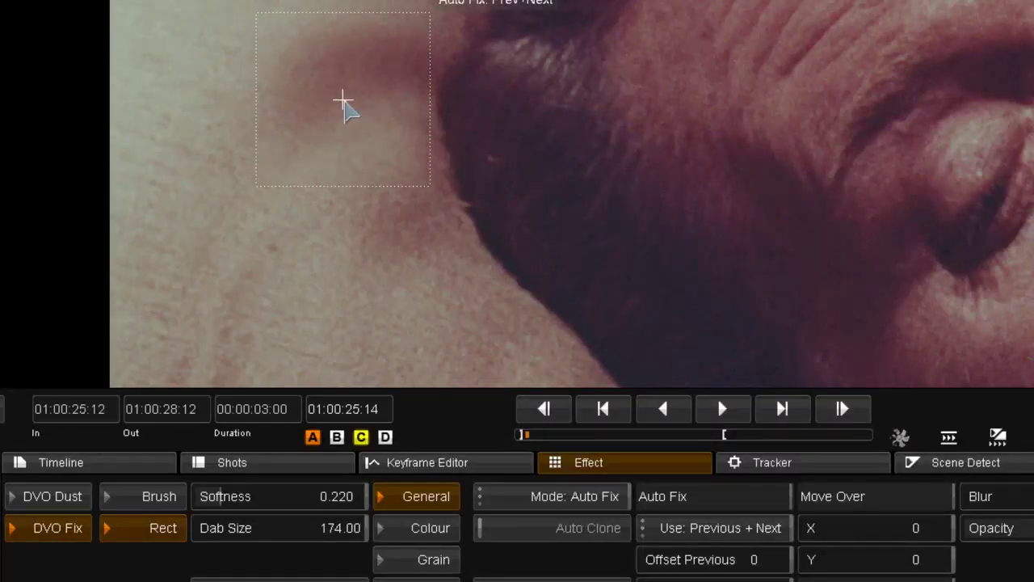
key("Left")
key("Right")
key("Right")
key("Left")
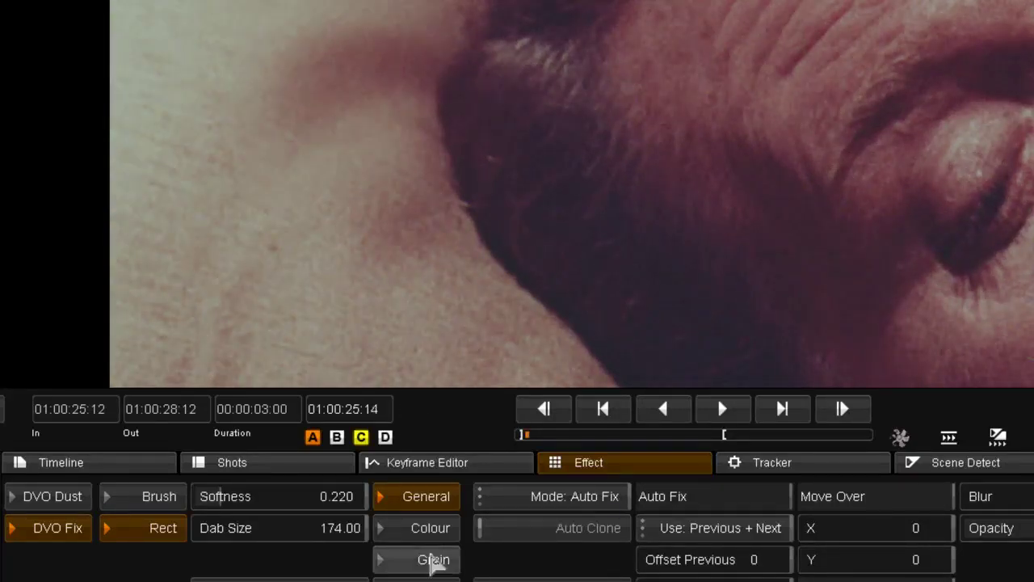
Set the grain size of DVO Fix to 3
left_click(432, 561)
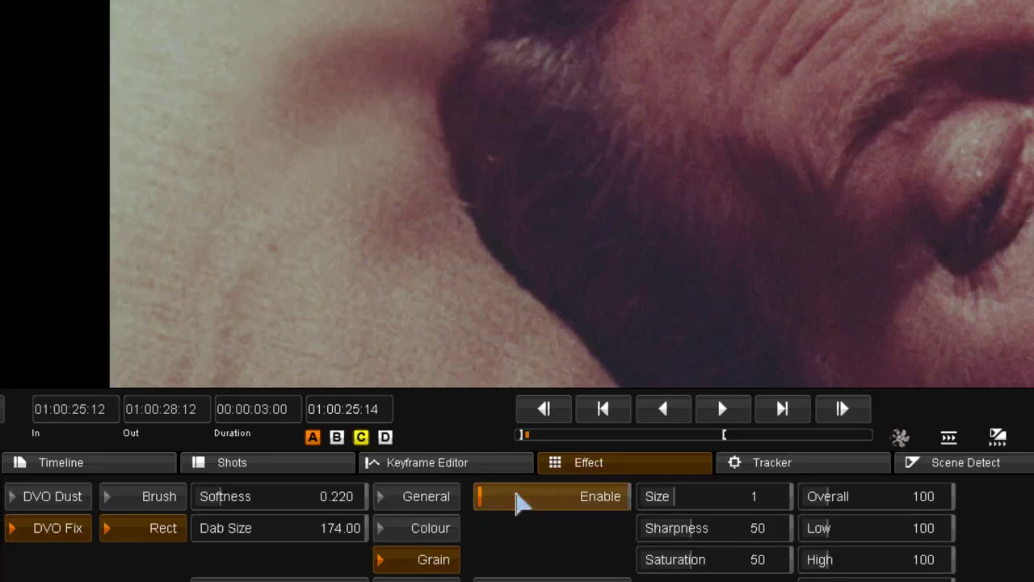
left_click_drag(694, 509, 723, 503)
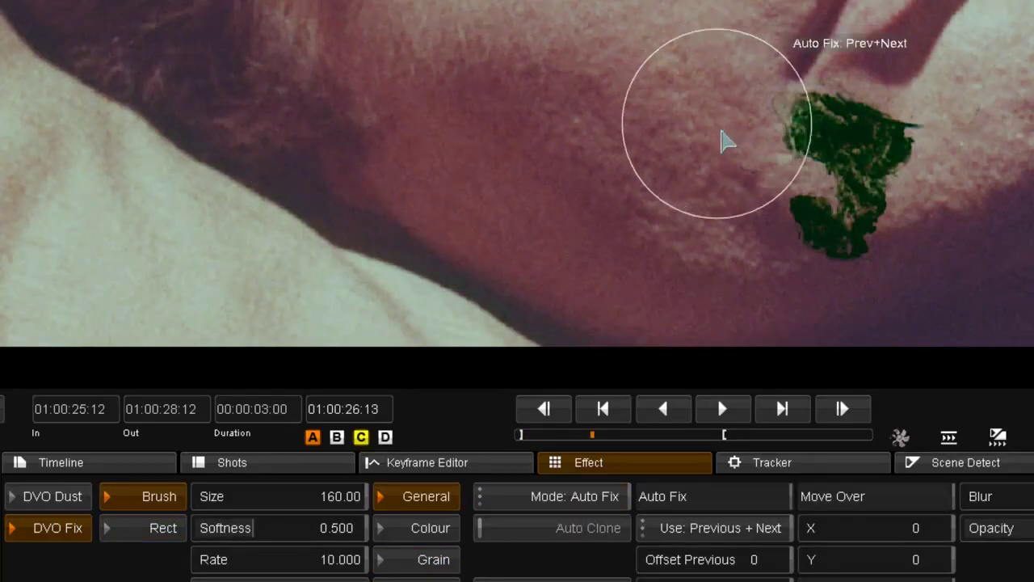
Reduce the Auto Fix brush to size 84, paint out the green blotch on the chin at 01:00:26:13, and compare the neighbouring frame
left_click_drag(741, 171, 693, 164)
left_click_drag(785, 143, 777, 143)
scroll(776, 145, "down", 1)
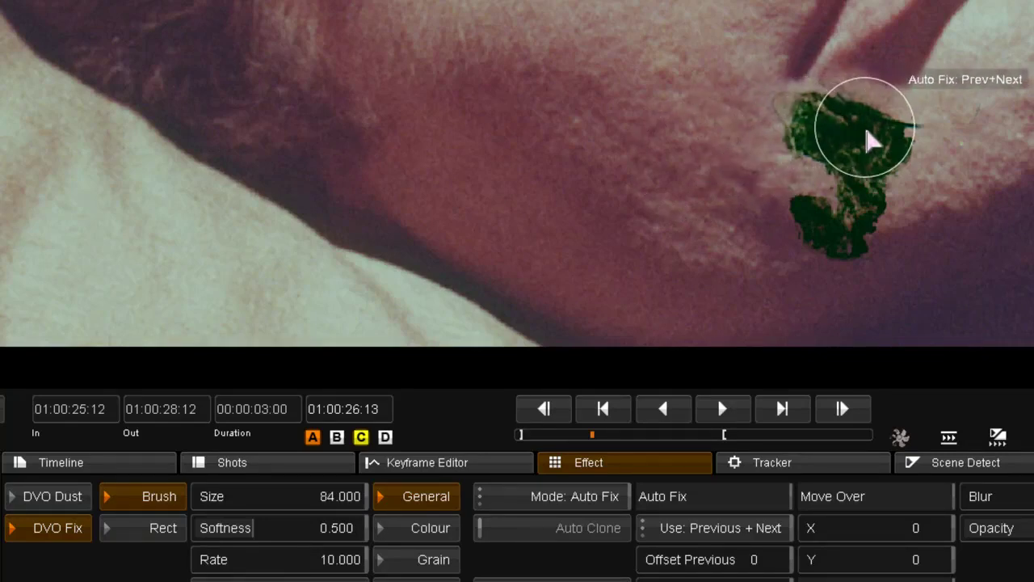
mouse_move(868, 135)
left_mouse_down()
mouse_move(872, 203)
mouse_move(808, 205)
mouse_move(819, 231)
mouse_move(859, 250)
mouse_move(845, 208)
mouse_move(797, 166)
left_mouse_up()
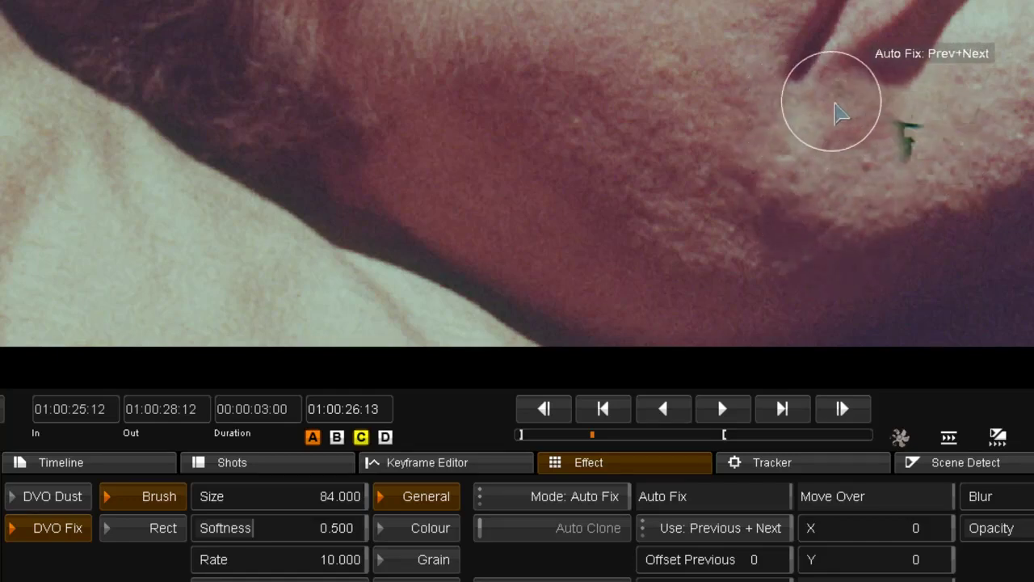
left_click_drag(883, 134, 928, 151)
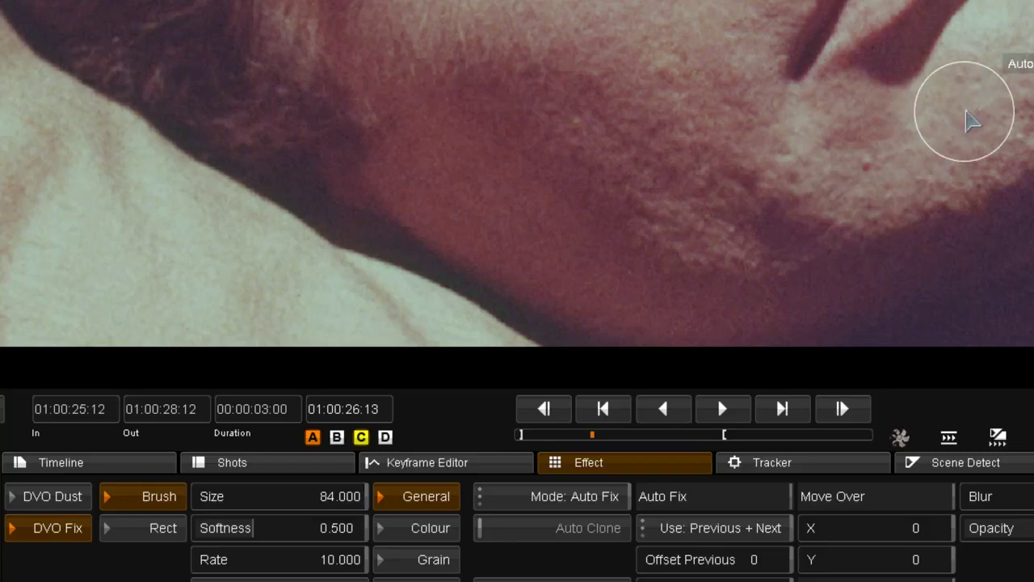
key("Left")
key("Right")
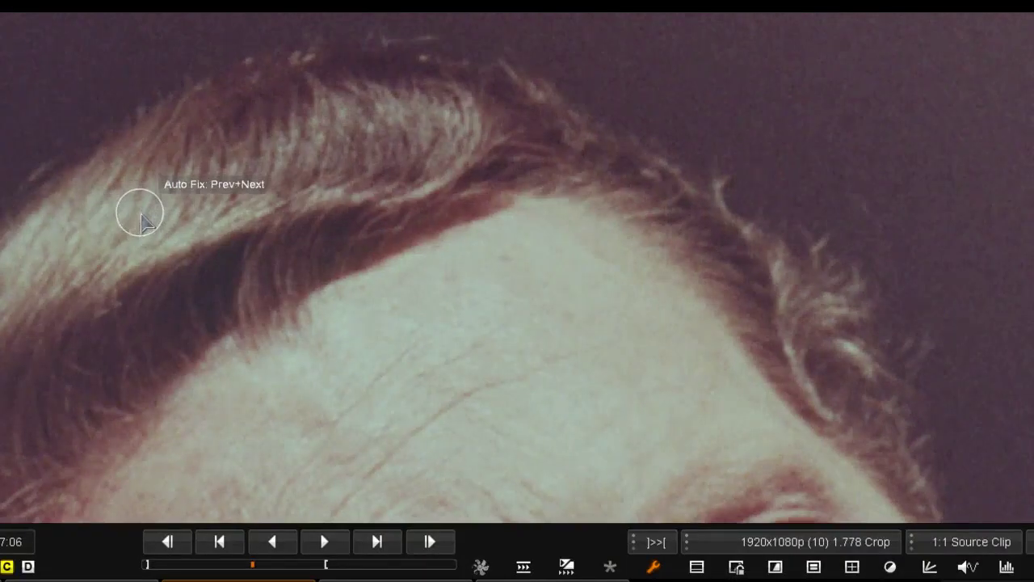
Remove the dust spots on the hair and beside the temple in their frames with the Auto Fix brush
key("Right")
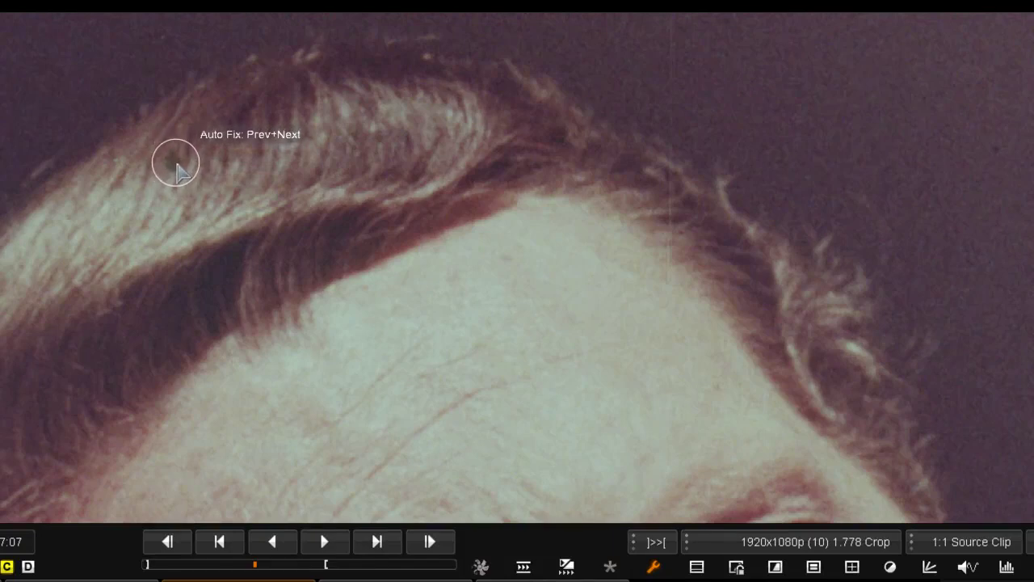
left_click(176, 164)
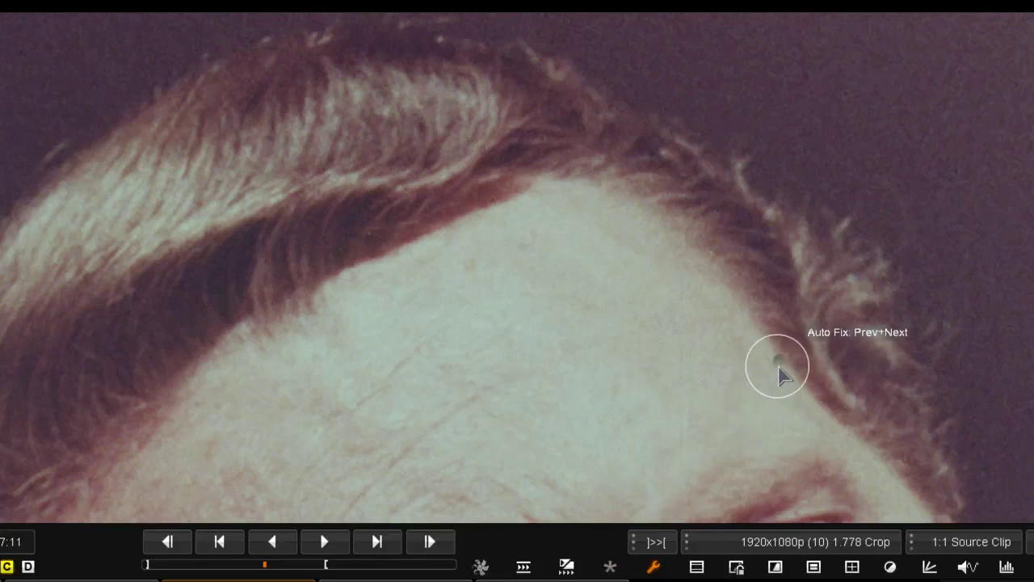
left_click(780, 365)
Go back and forth through the following frames and examine the hair and forehead for remaining dust
key("Right")
key("Right")
key("Right")
key("Right")
key("Right")
key("Right")
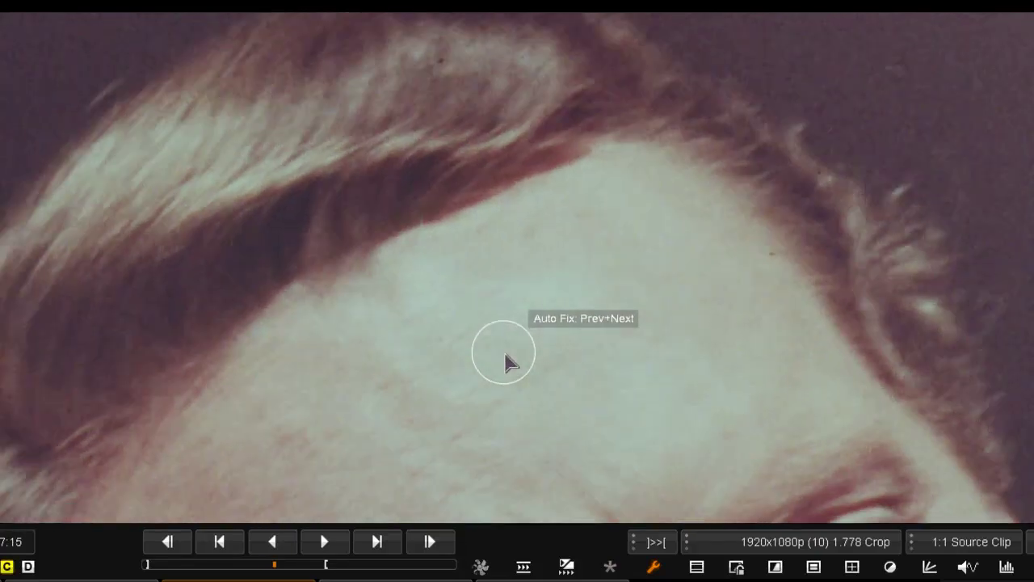
key("Left")
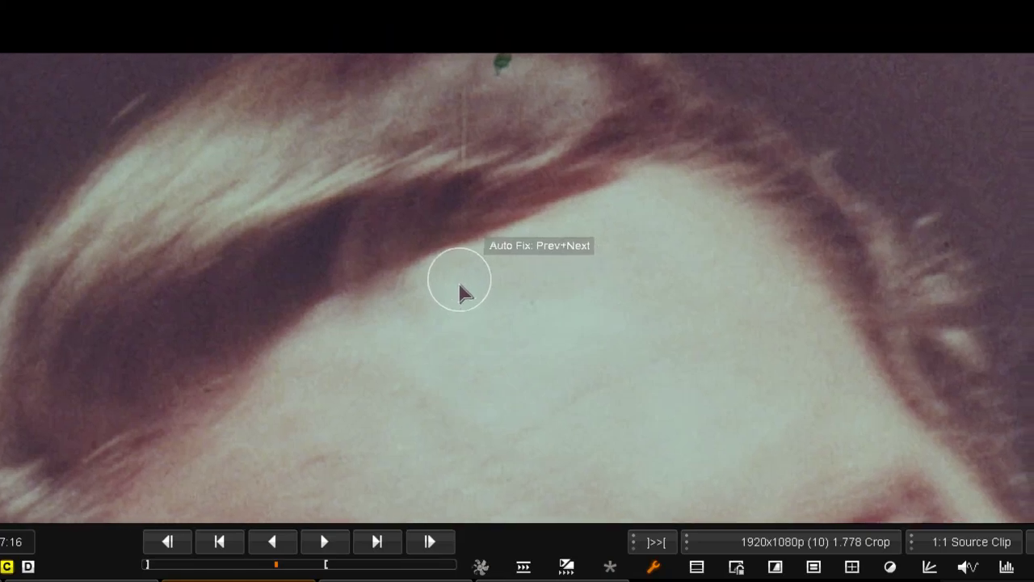
key("Left")
key("Right")
key("Right")
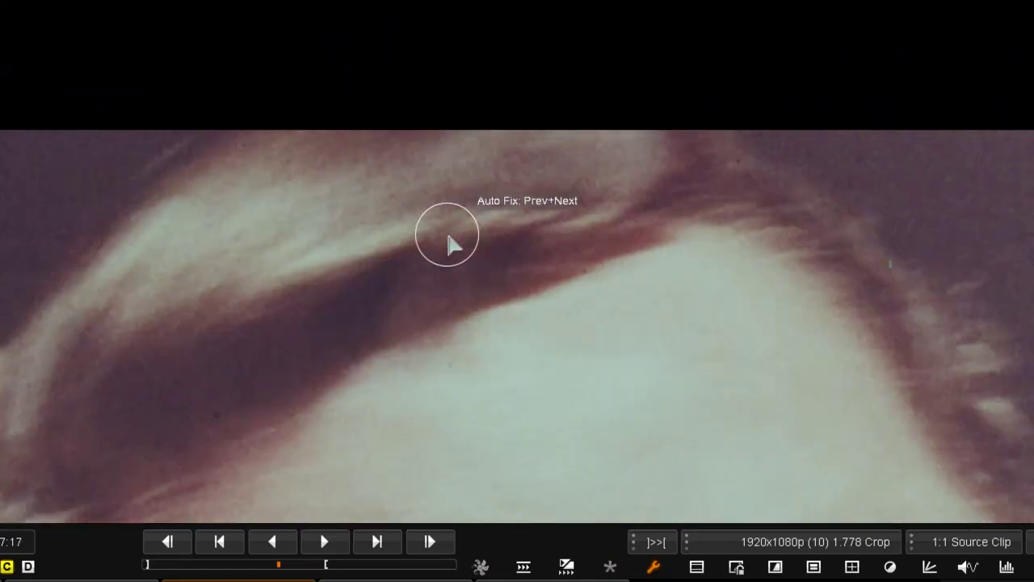
key("Left")
key("Left")
key("Right")
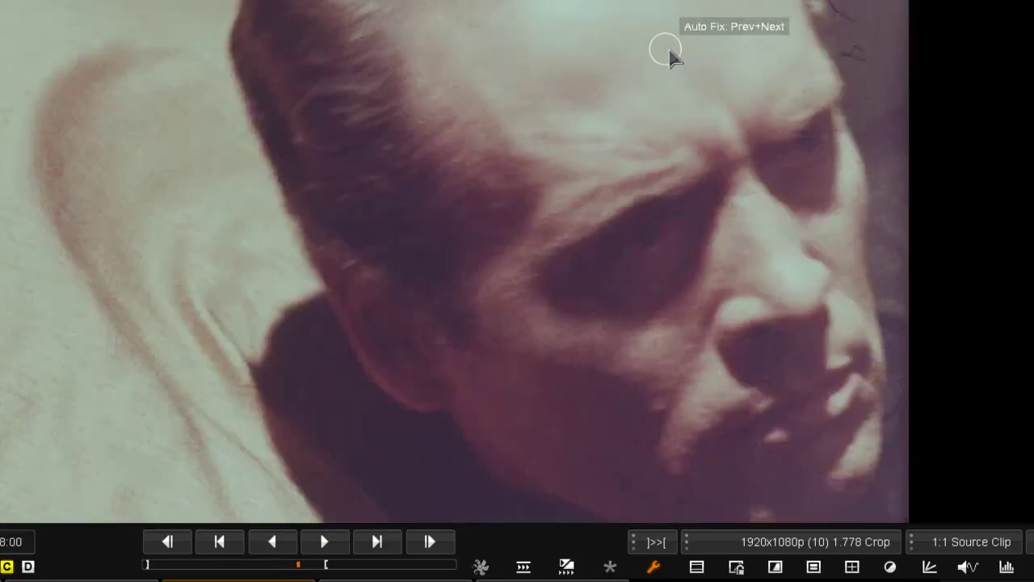
Set the grain size to 2 and raise the Overall grain amount for the fix at 01:00:28:00
scroll(584, 150, "up", 5)
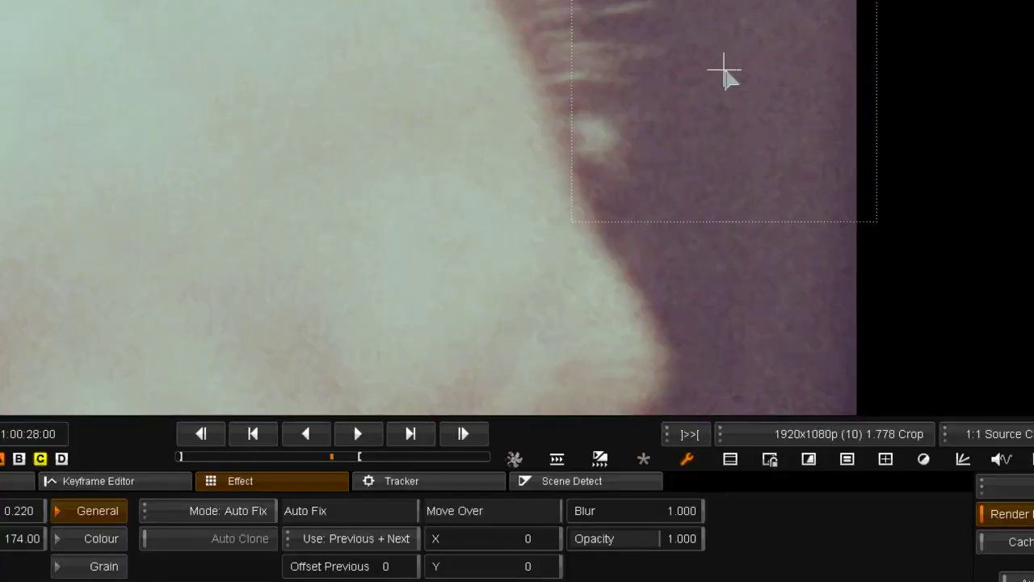
left_click(96, 565)
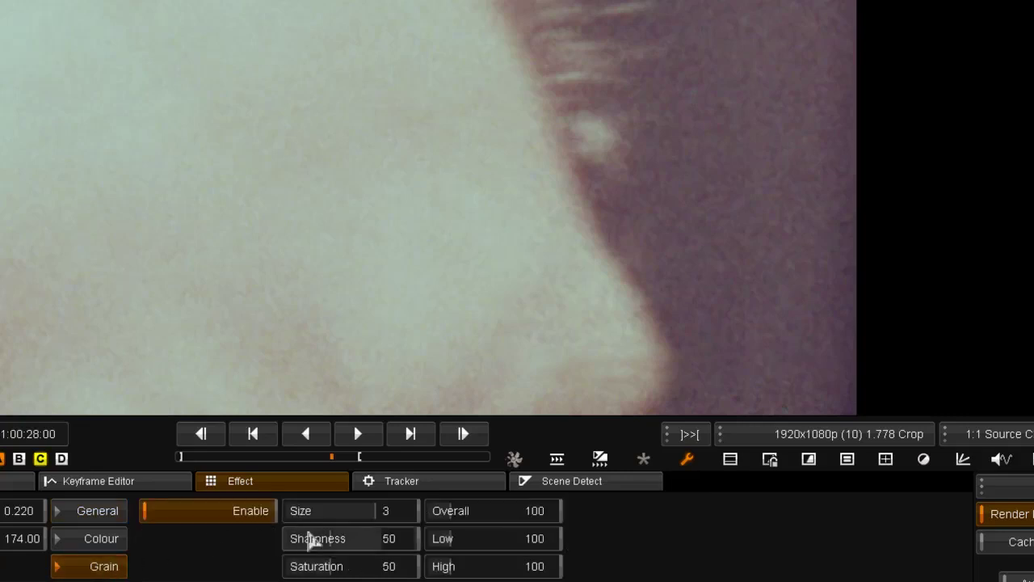
mouse_move(356, 512)
left_mouse_down()
mouse_move(326, 509)
mouse_move(345, 509)
left_mouse_up()
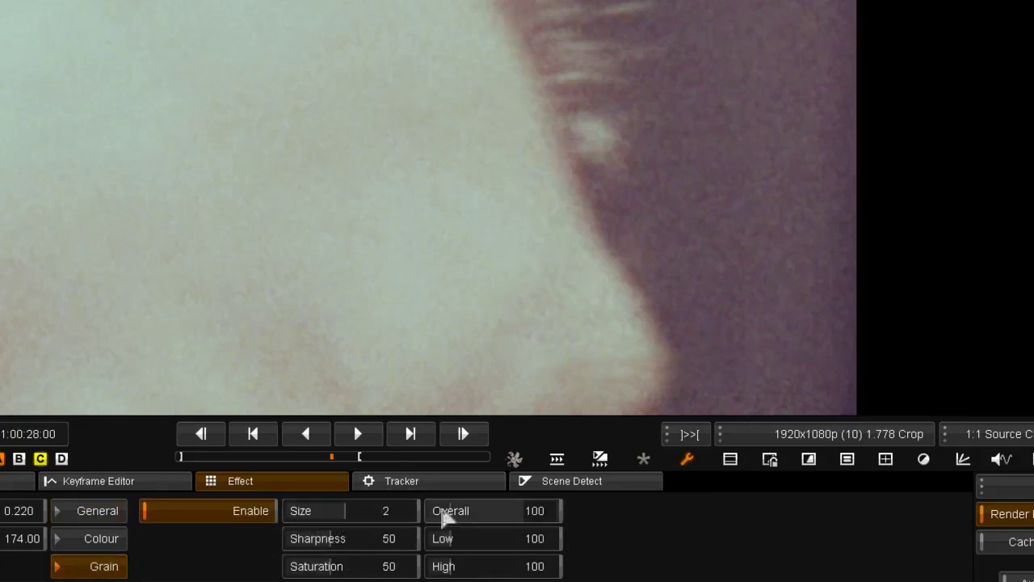
left_click_drag(468, 514, 478, 511)
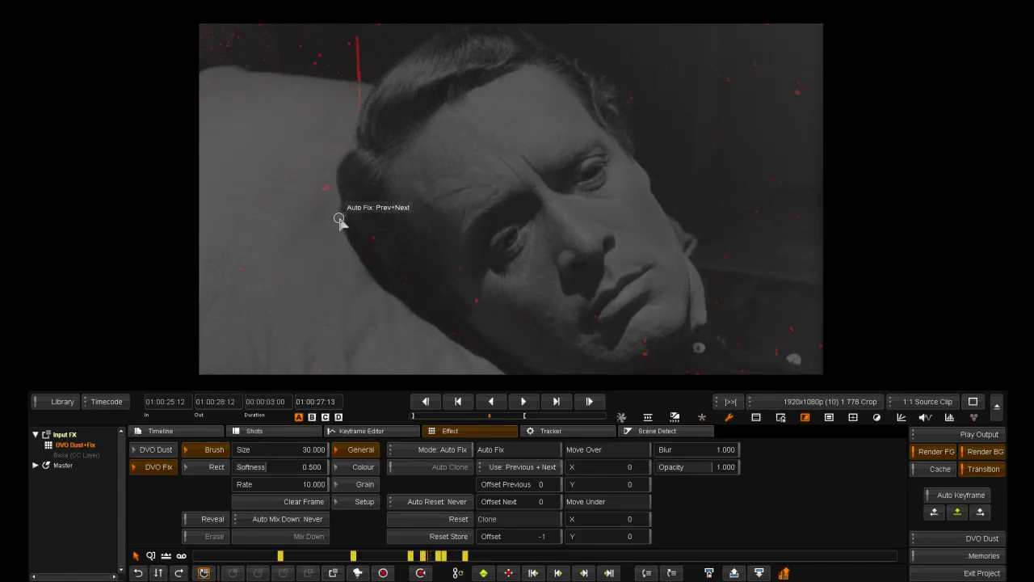
Hide the red dirt overlay at 01:00:27:15 and paint out the dark hair beneath the eye with the Auto Fix brush
key("Left")
key("Left")
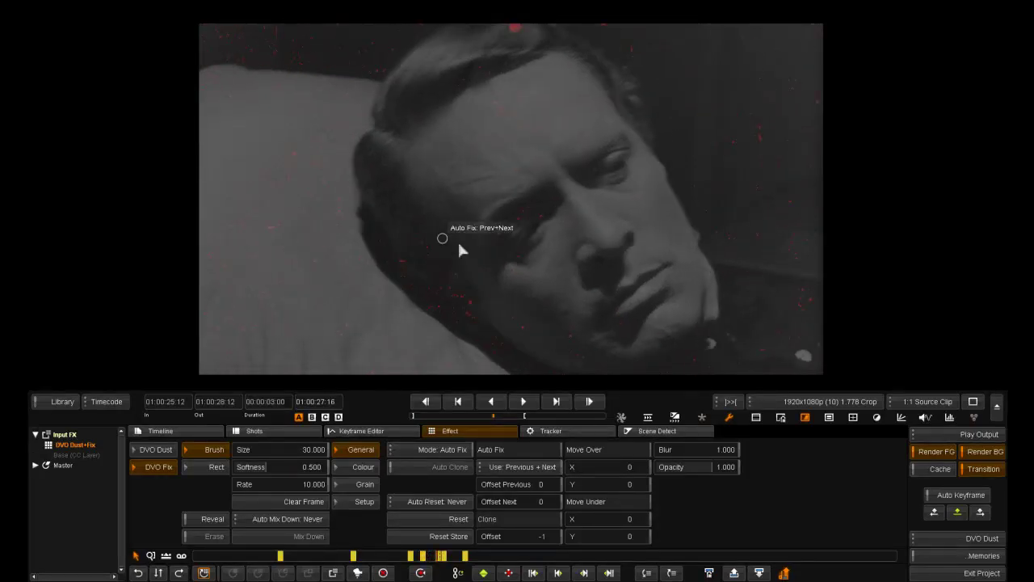
scroll(505, 283, "up", 3)
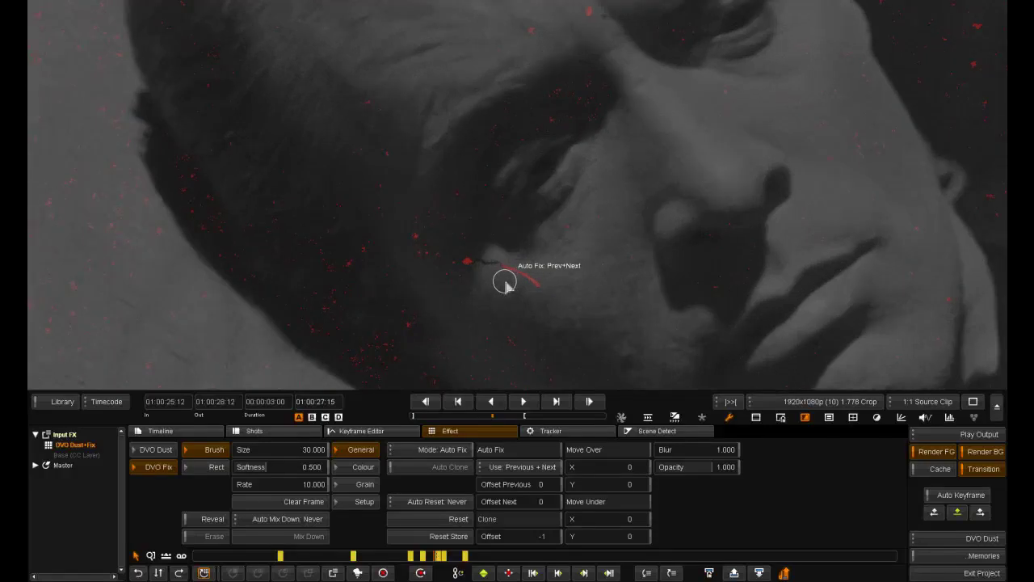
scroll(505, 283, "up", 1)
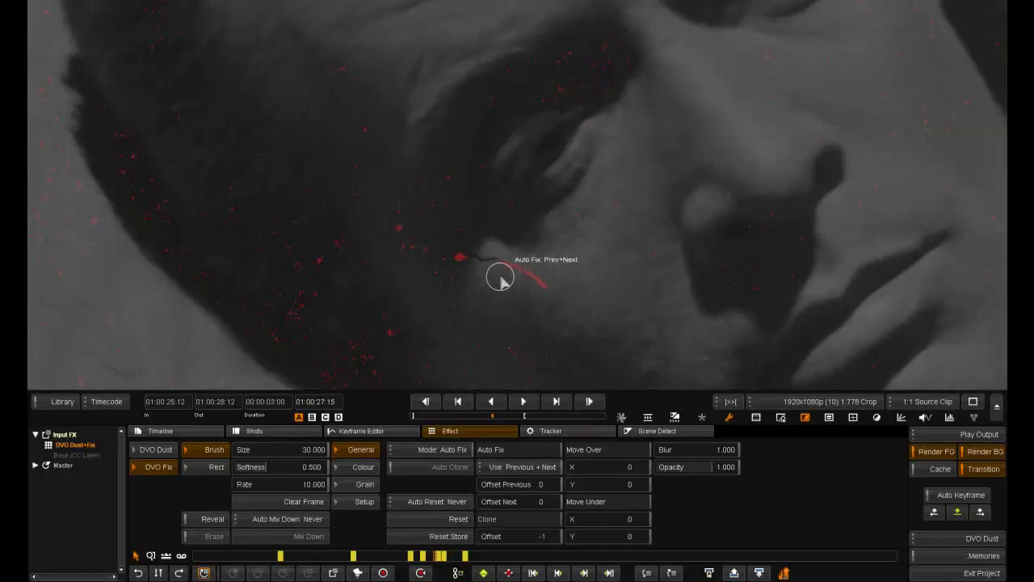
key("m")
key("m")
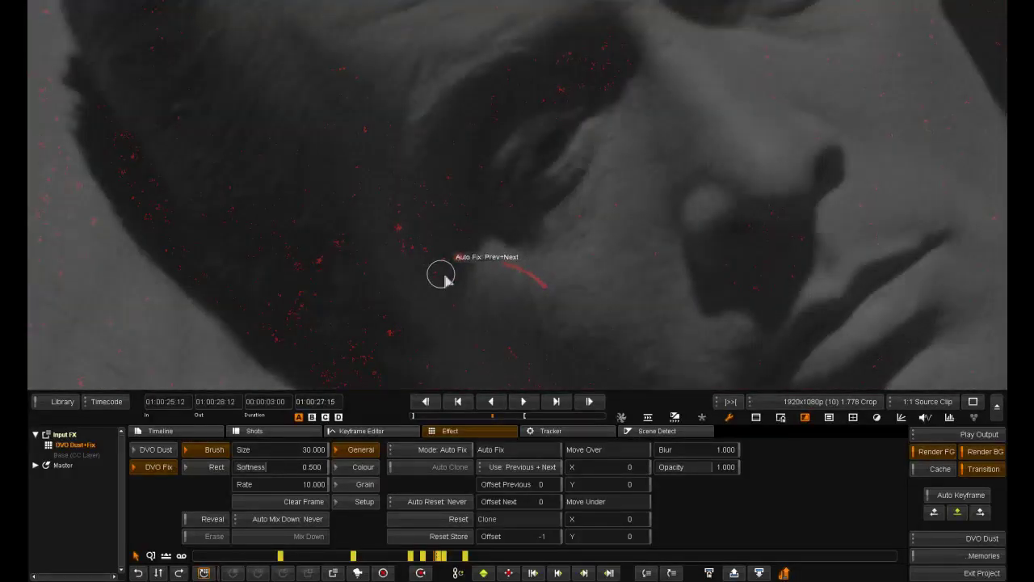
key("m")
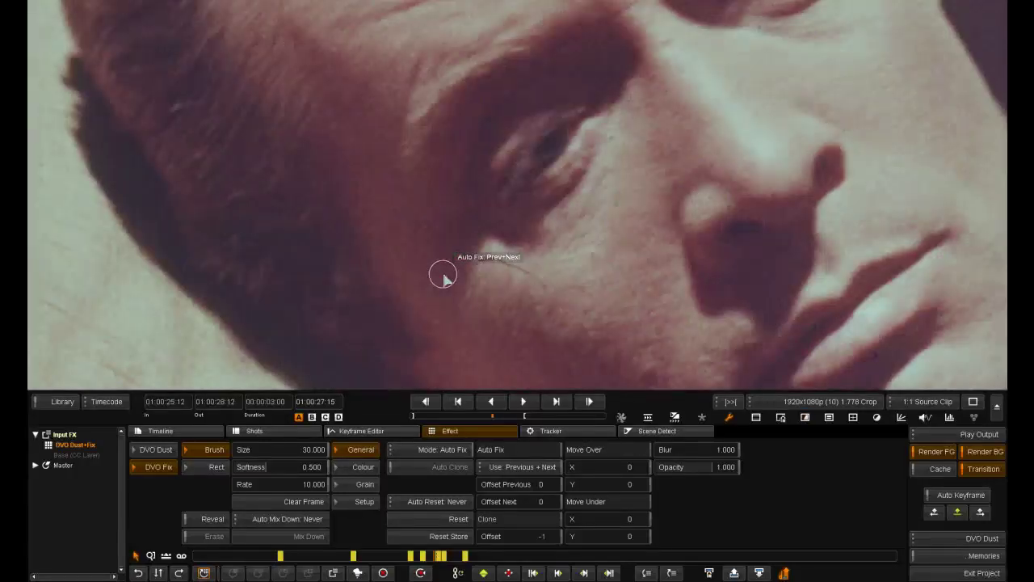
left_click_drag(451, 263, 525, 264)
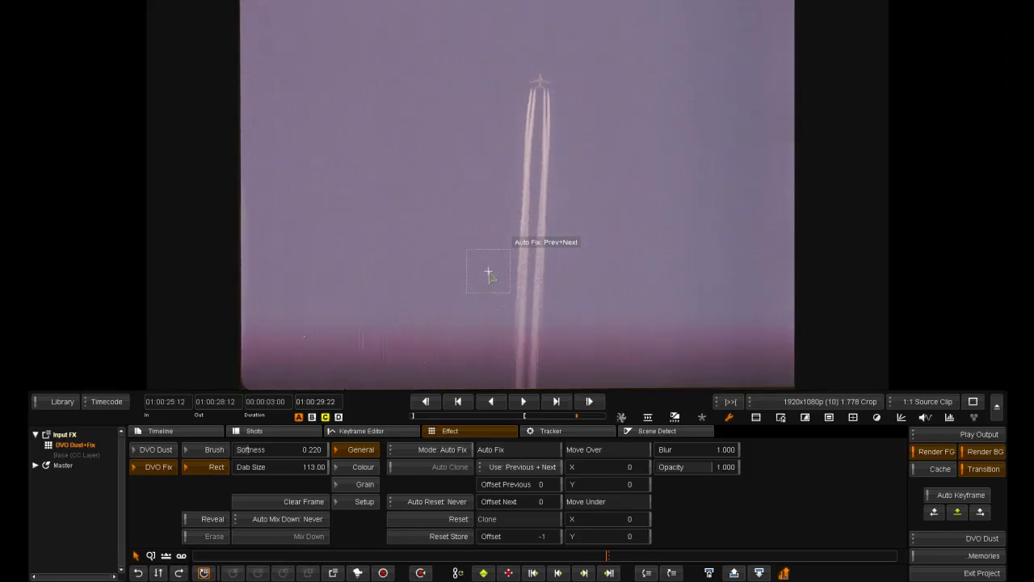
Switch the rectangle fix at 01:00:29:22 to Clone mode with an offset of -2 and adjust its Move Under X position
key("Left")
key("Right")
left_click(413, 454)
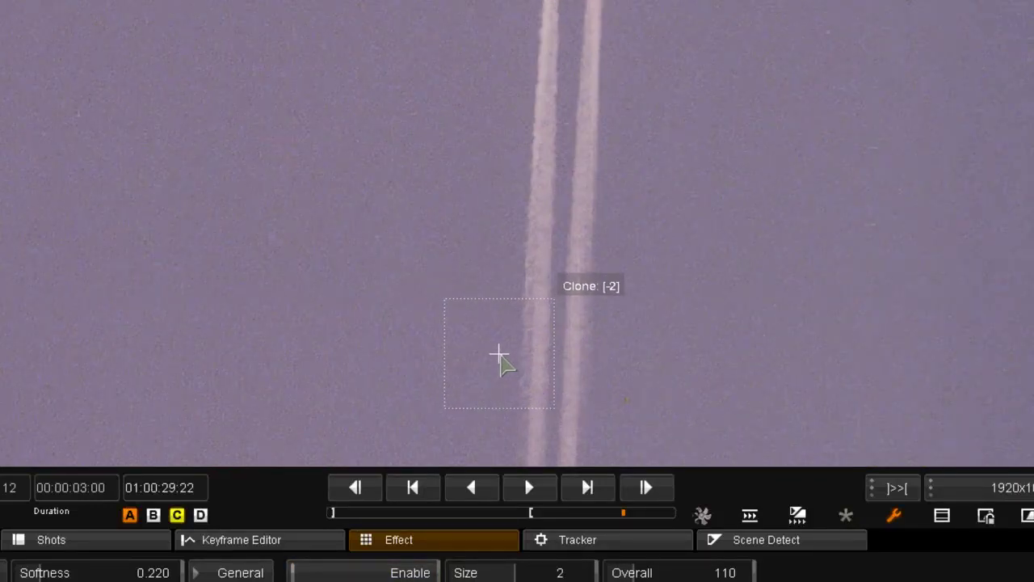
key("Left")
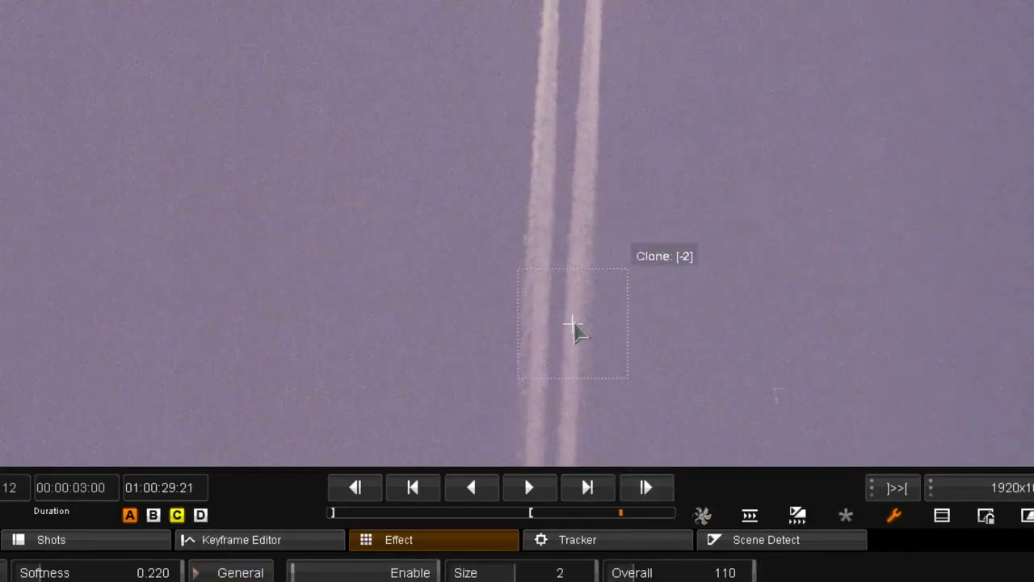
key("Right")
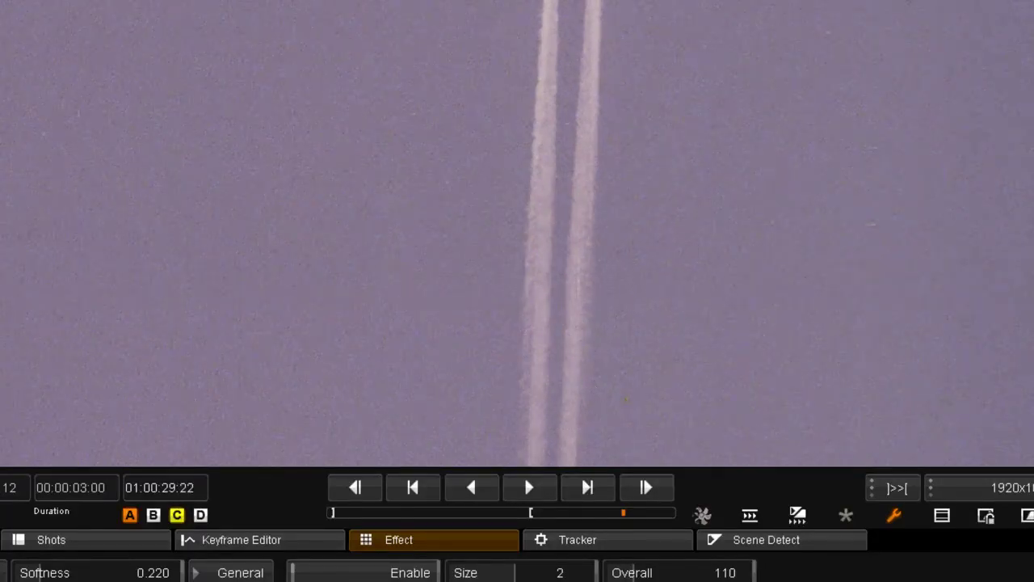
left_click(240, 571)
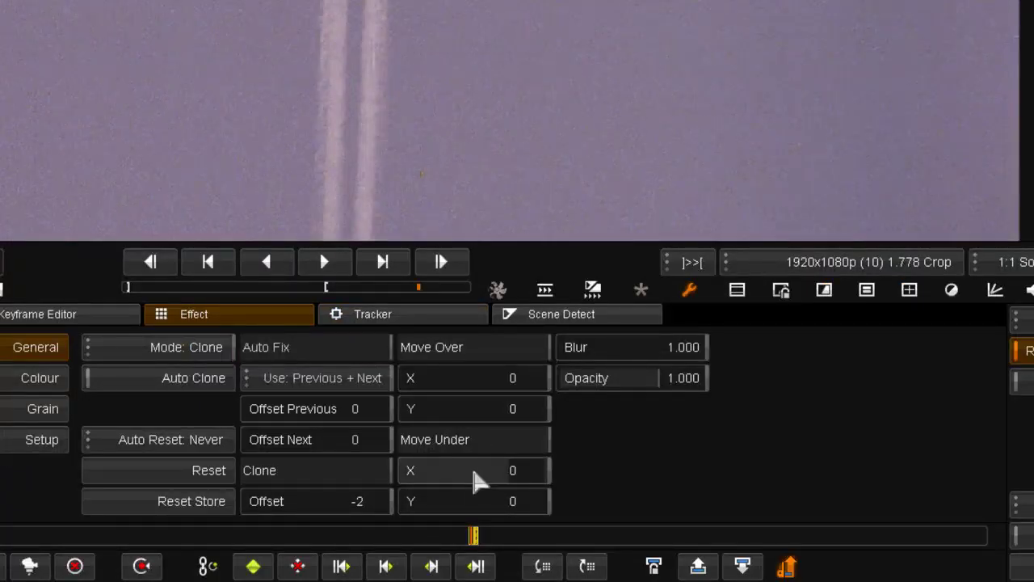
mouse_move(474, 473)
left_mouse_down()
mouse_move(451, 474)
mouse_move(467, 479)
left_mouse_up()
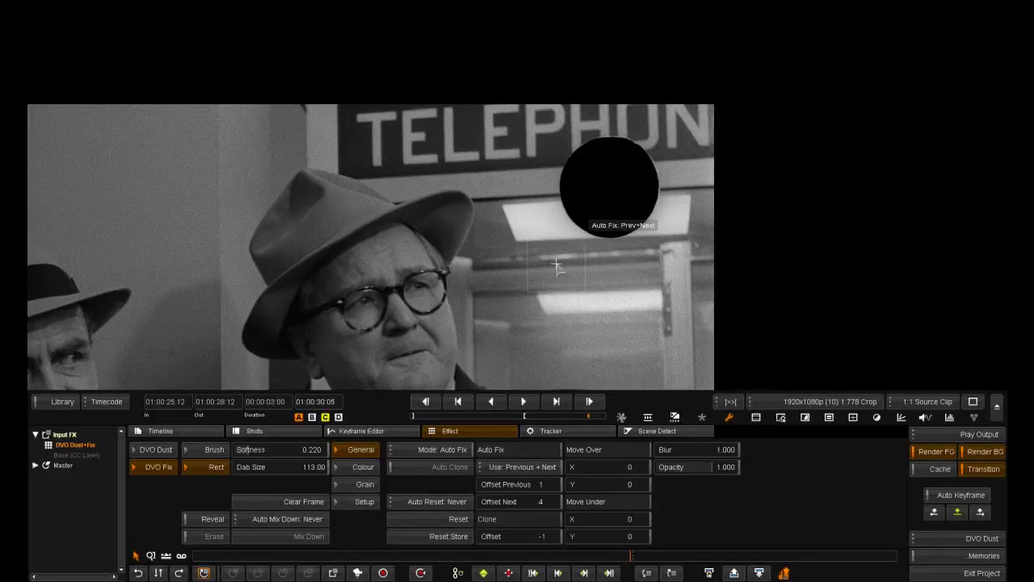
Set Offset Previous to 2 and Offset Next to 3, and draw an Auto Fix rectangle over the black circle at 01:00:30:05
key("Right")
key("Left")
key("Left")
key("Left")
key("Left")
key("Left")
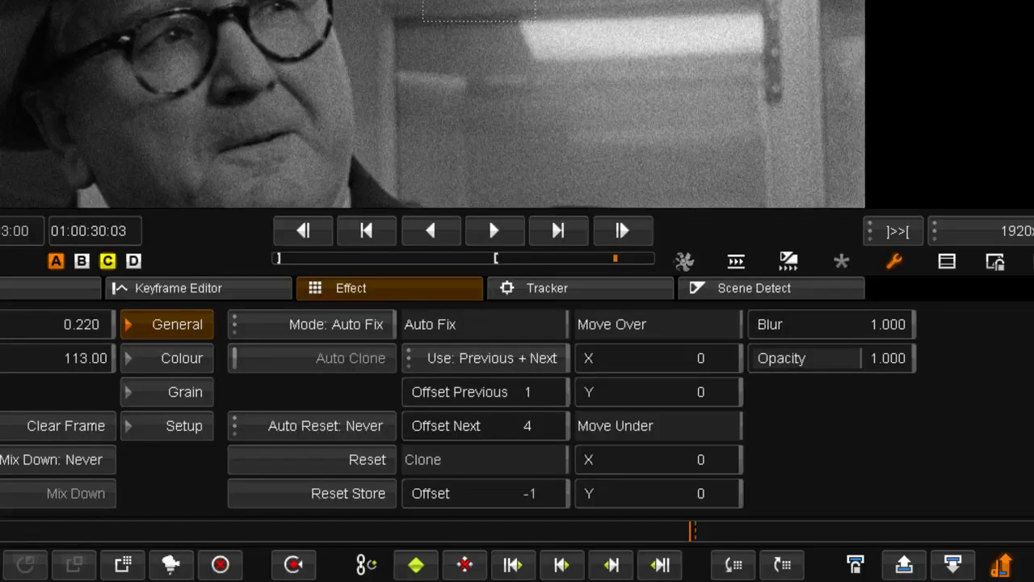
key("Right")
left_click(468, 89)
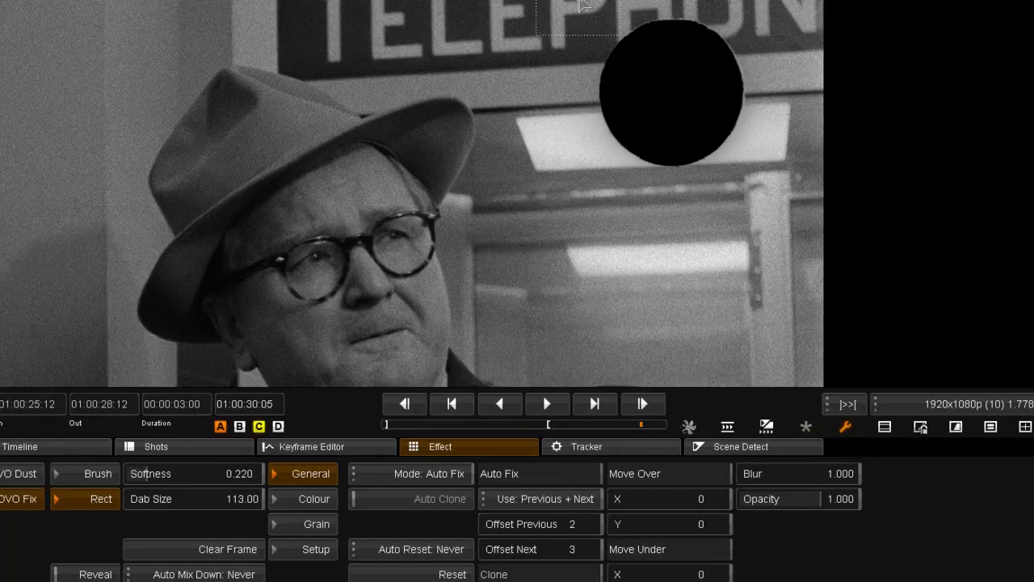
left_click_drag(581, 5, 744, 171)
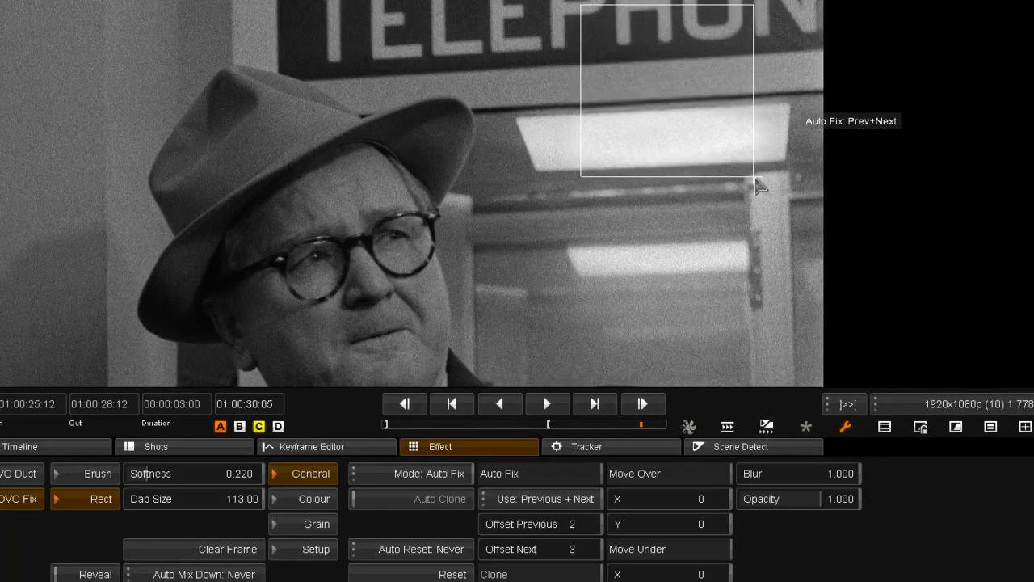
Auto-fix the black circle with rectangles at 01:00:30:06 (Offset Previous 3, Next 2) and at 01:00:30:07 (Offset Previous 4, Next 1)
scroll(536, 551, "up", 1)
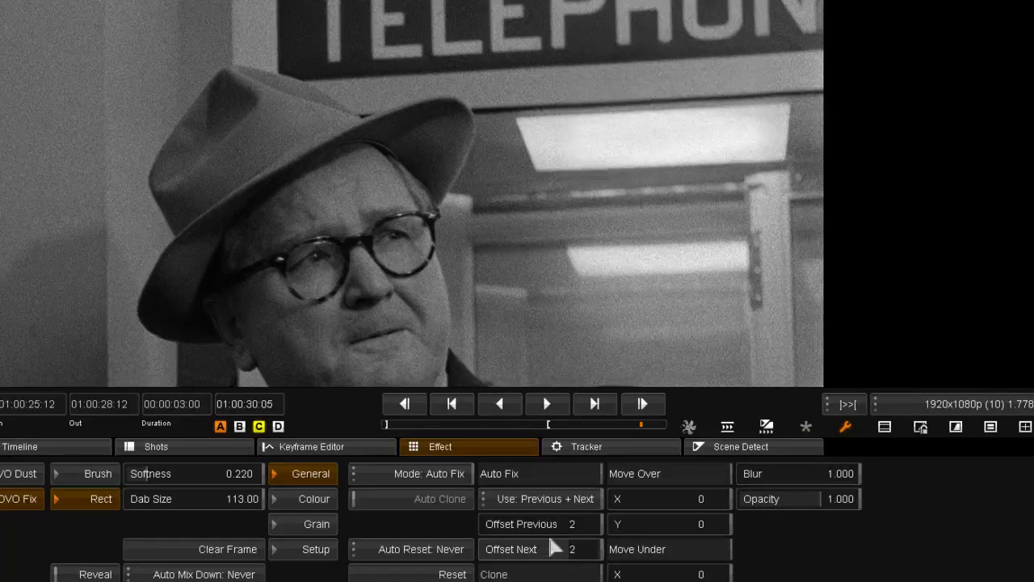
scroll(553, 551, "down", 1)
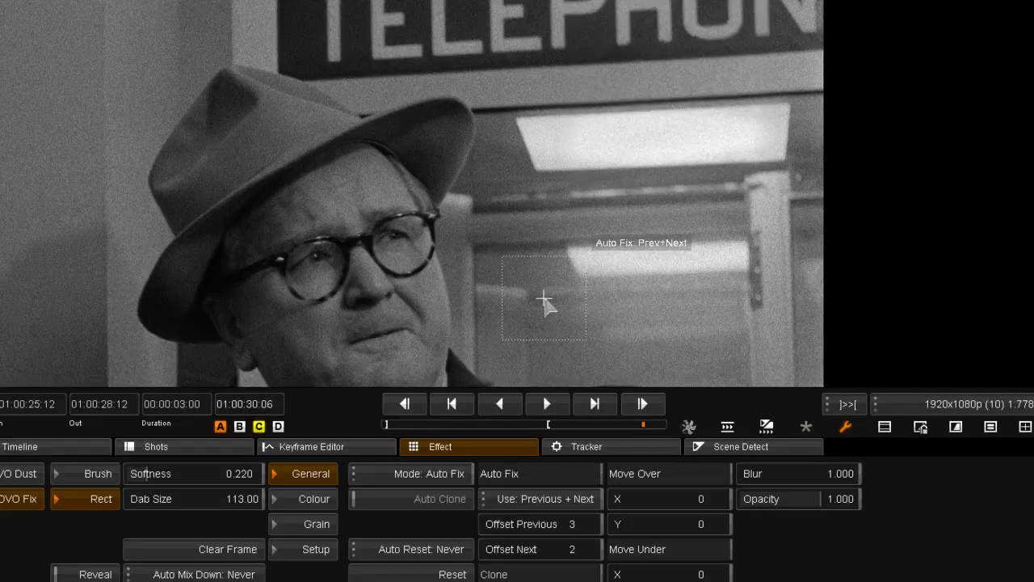
key("Right")
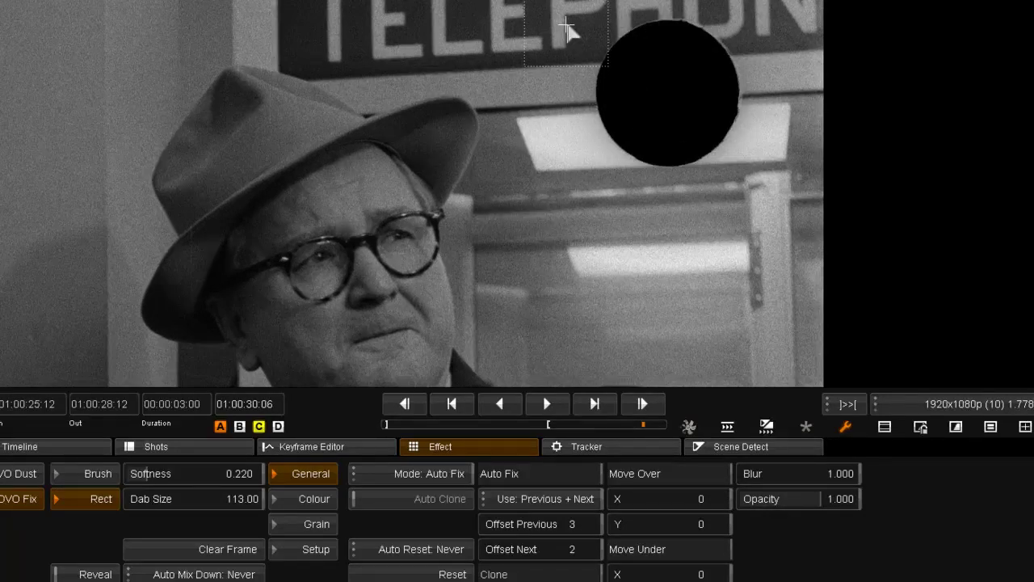
left_click_drag(618, 58, 772, 166)
key("Right")
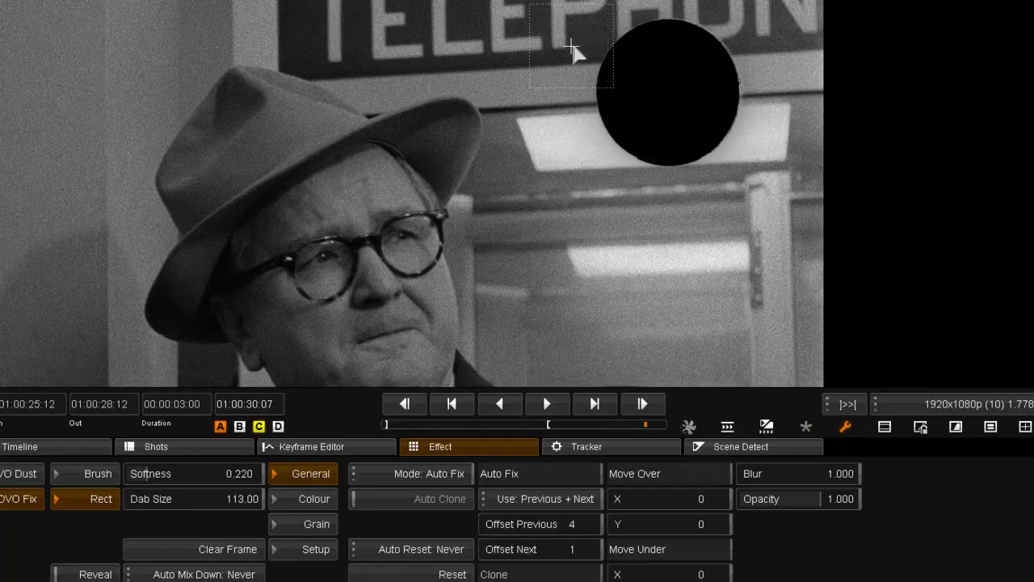
left_click_drag(647, 84, 765, 181)
Step through the frames from 01:00:30:09 back to 01:00:29:24 and examine the repaired area around the ceiling light
key("Right")
key("Right")
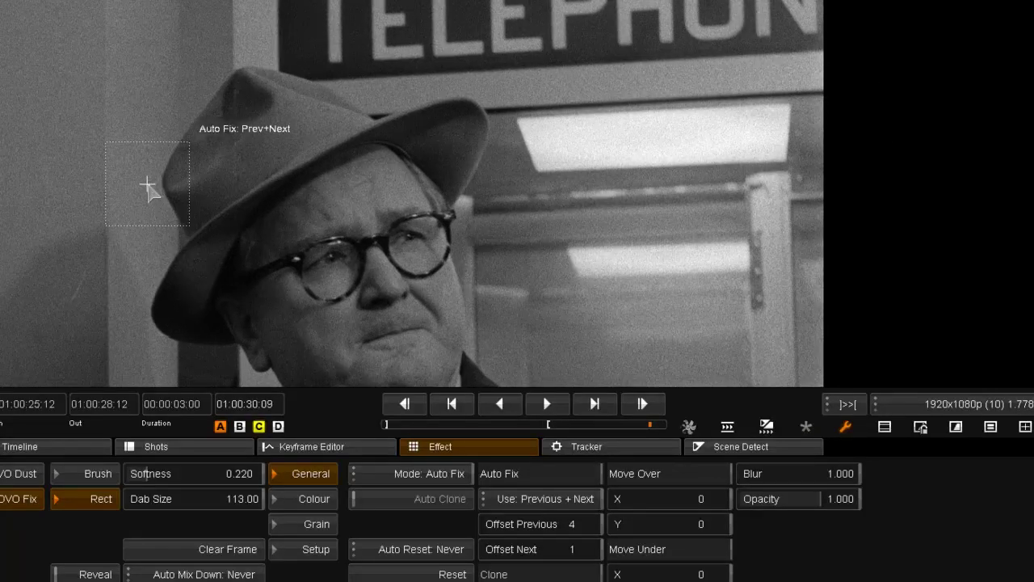
key("Left")
key("Left")
key("Left")
key("Left")
key("Left")
key("Left")
key("Left")
key("Left")
key("Left")
key("Left")
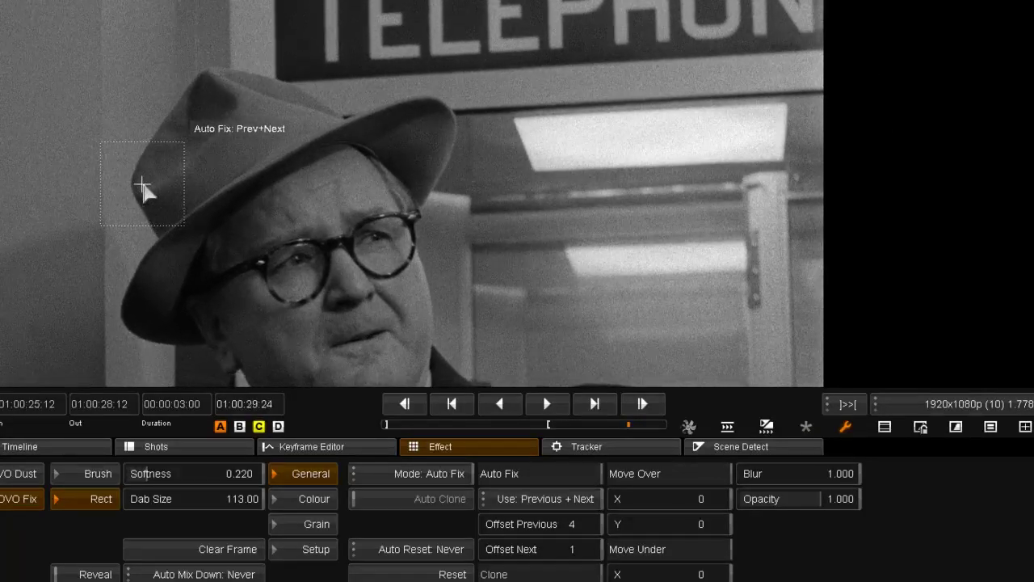